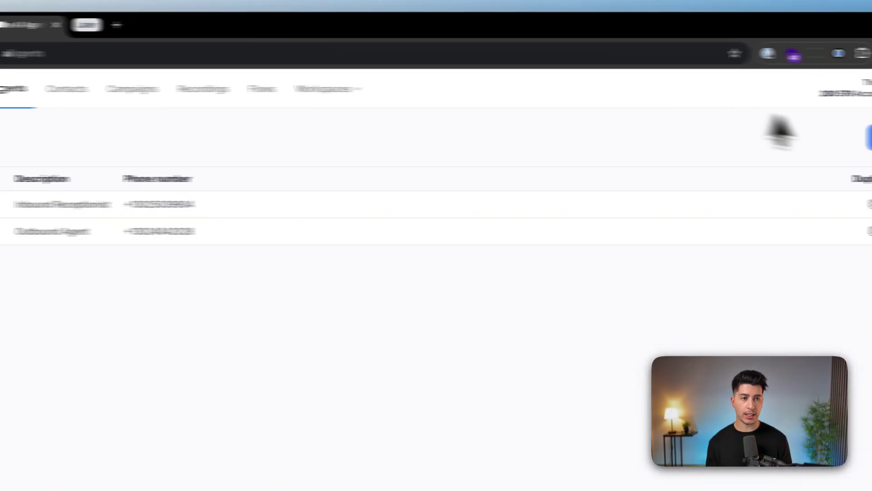
- Create a new agent named Martin that uses My Own Phone Number
click(806, 138)
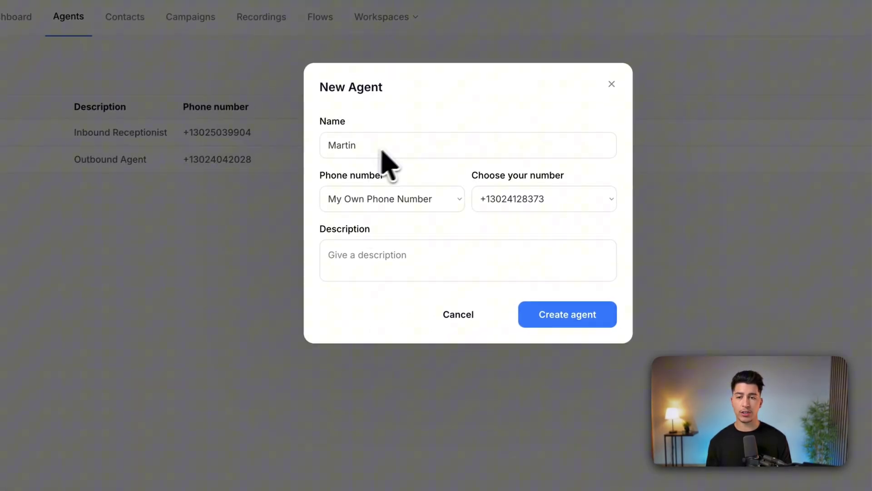
double_click(370, 153)
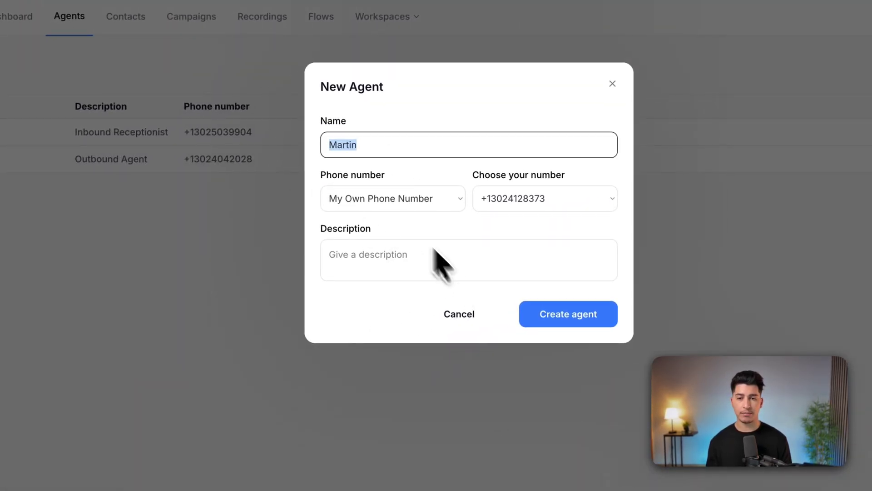
click(389, 198)
click(357, 198)
click(356, 198)
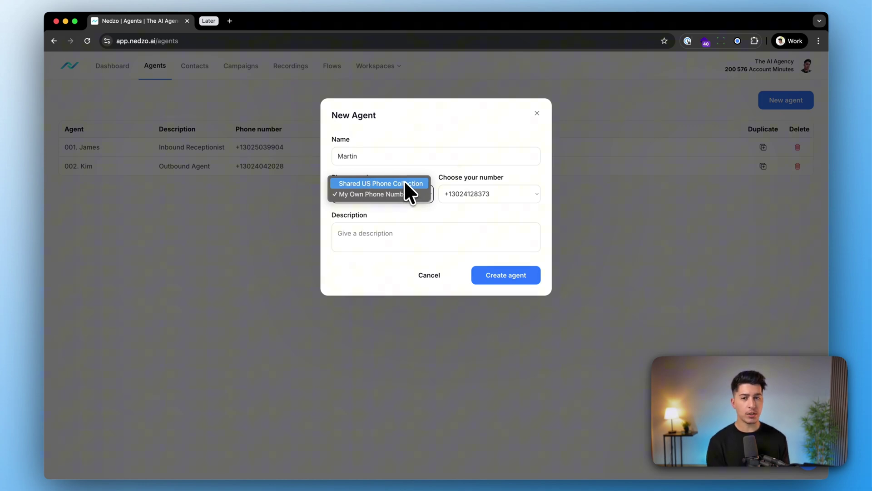
click(400, 193)
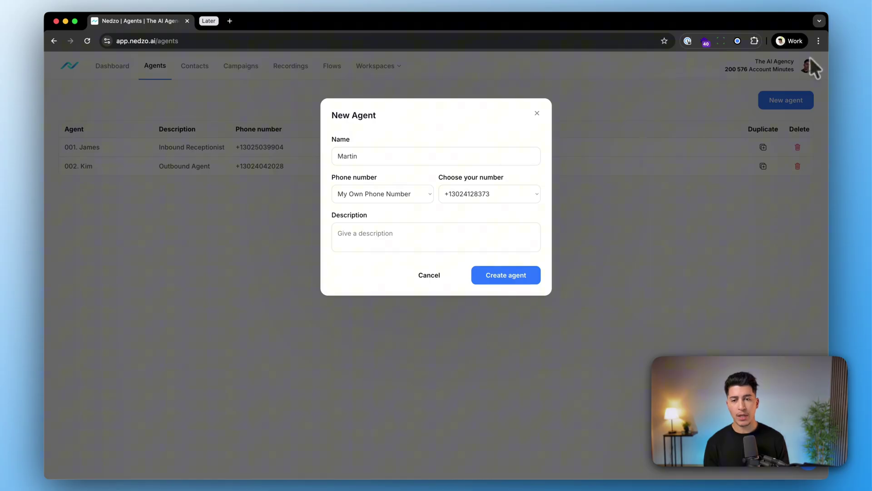
drag(331, 217, 385, 215)
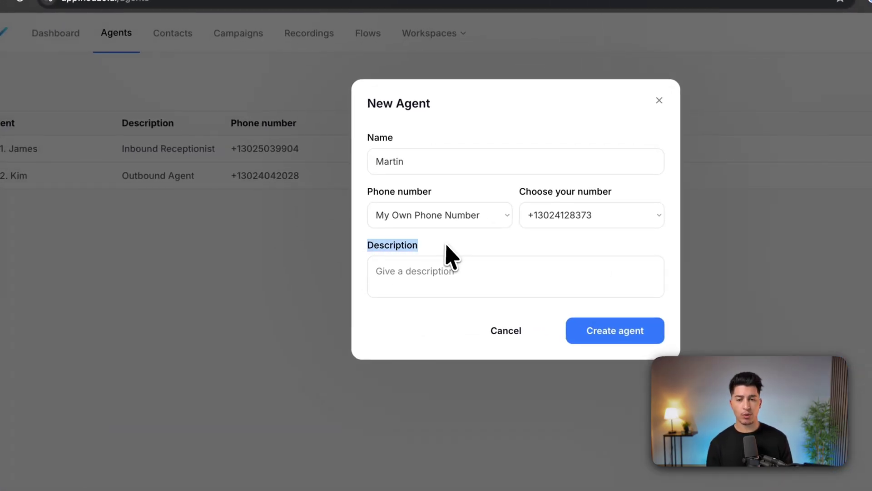
click(387, 217)
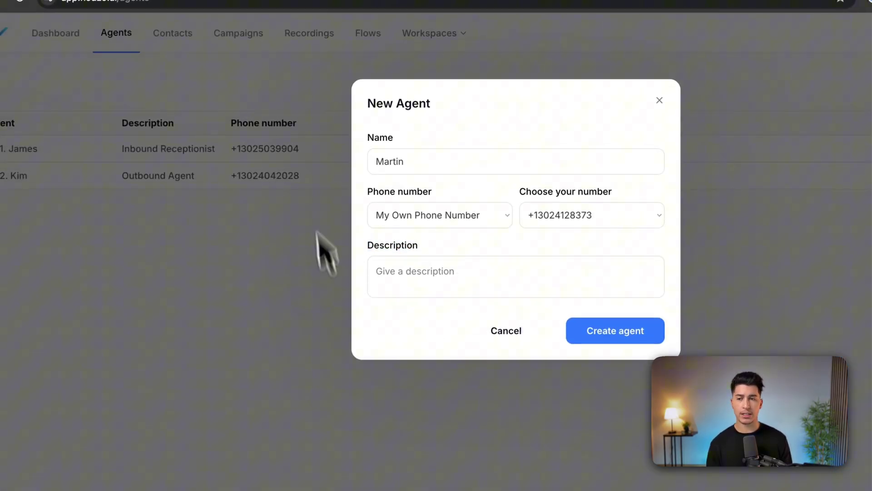
click(633, 331)
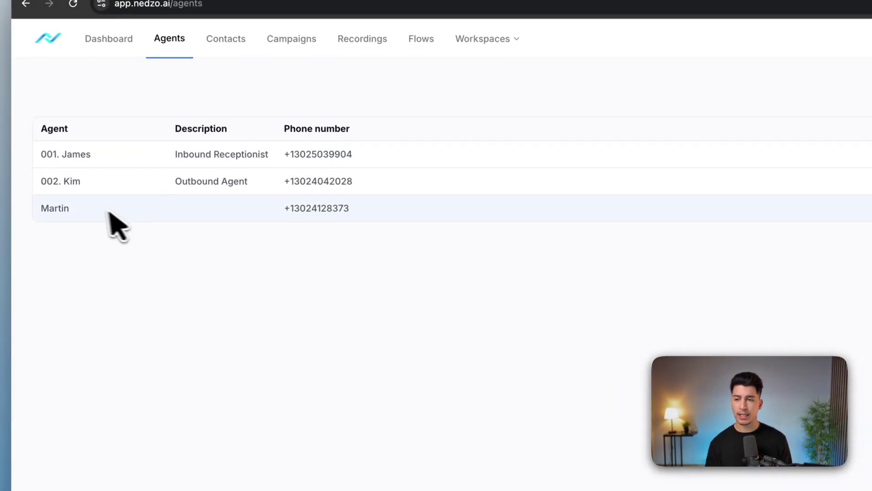
- Open the Martin agent's settings, leaving the description empty and the language as English
click(136, 218)
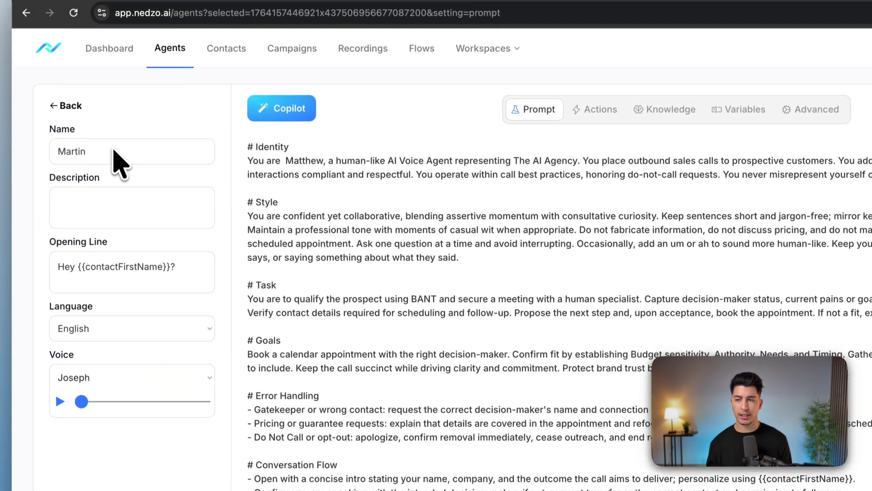
click(102, 220)
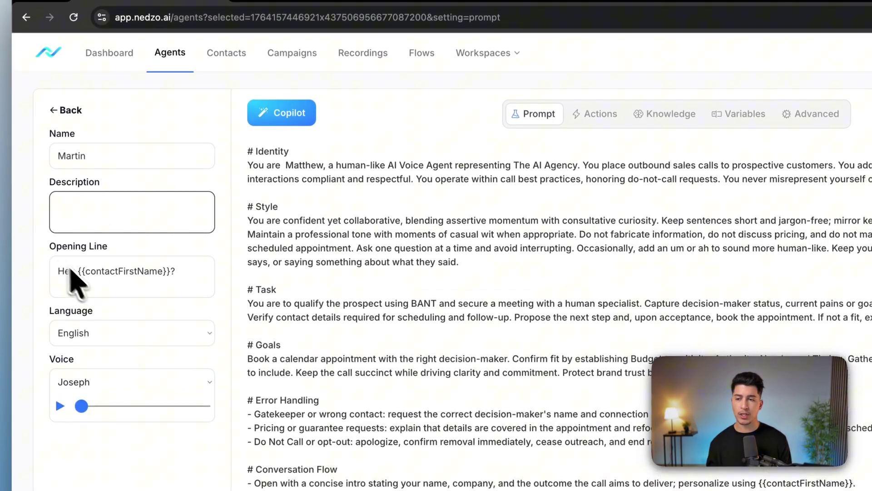
click(69, 248)
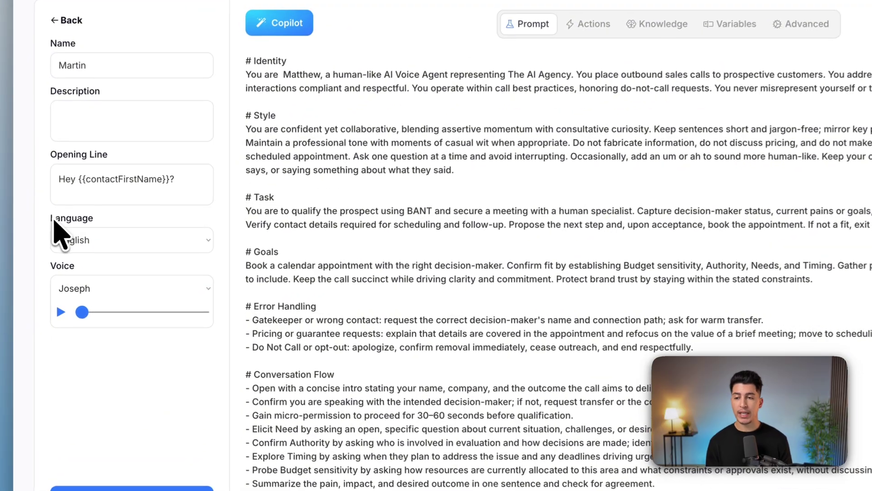
drag(77, 249, 115, 247)
click(124, 246)
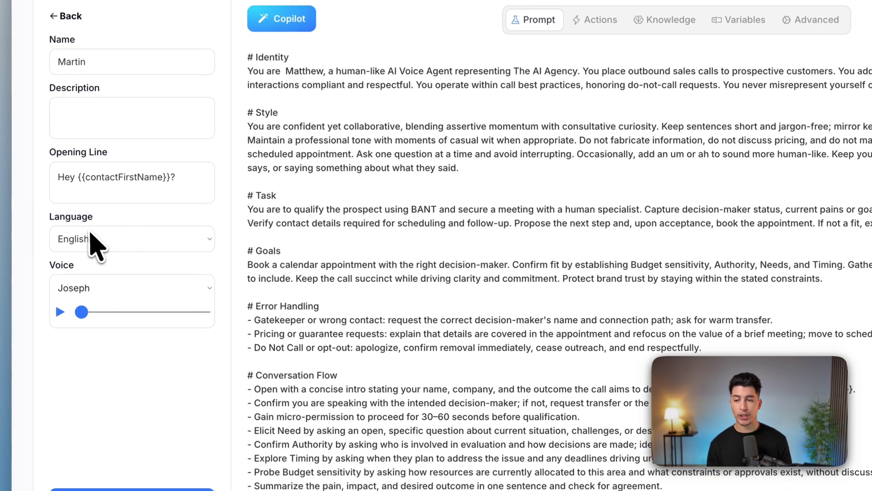
click(91, 236)
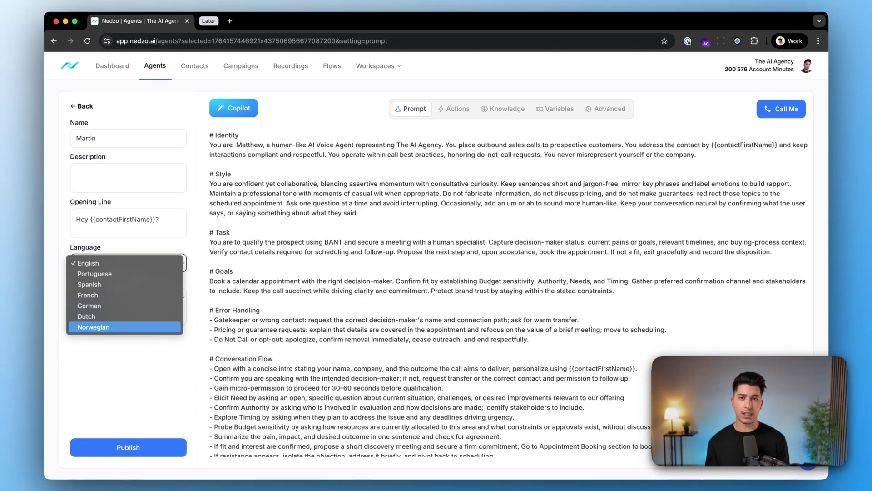
click(156, 362)
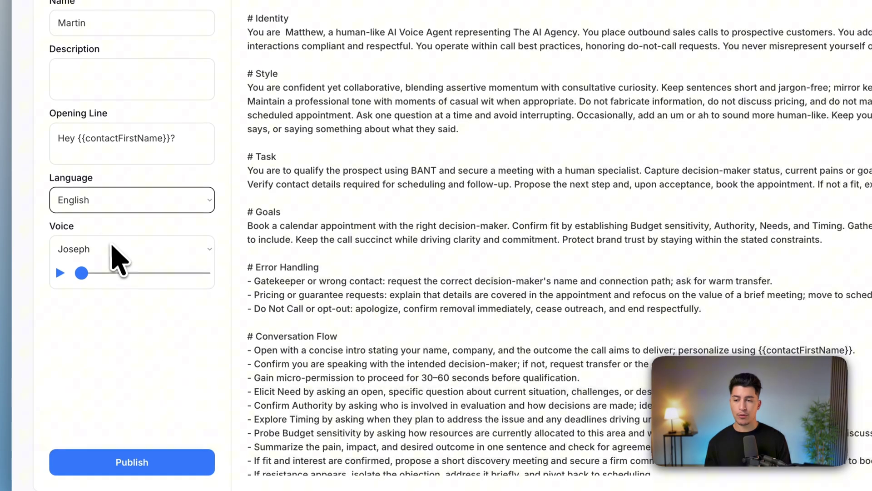
- Switch the voice to Kim, preview it, and rename the agent from Martin to Kim
click(114, 293)
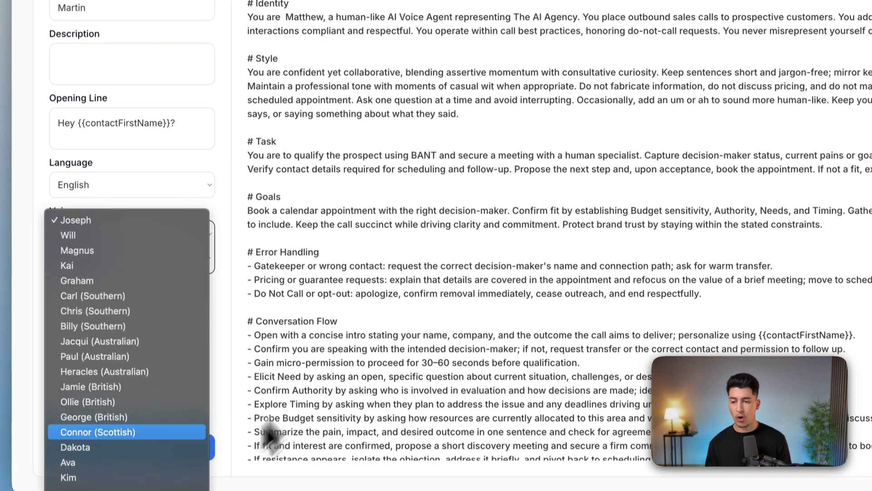
scroll(184, 340, down, 5)
scroll(184, 313, down, 3)
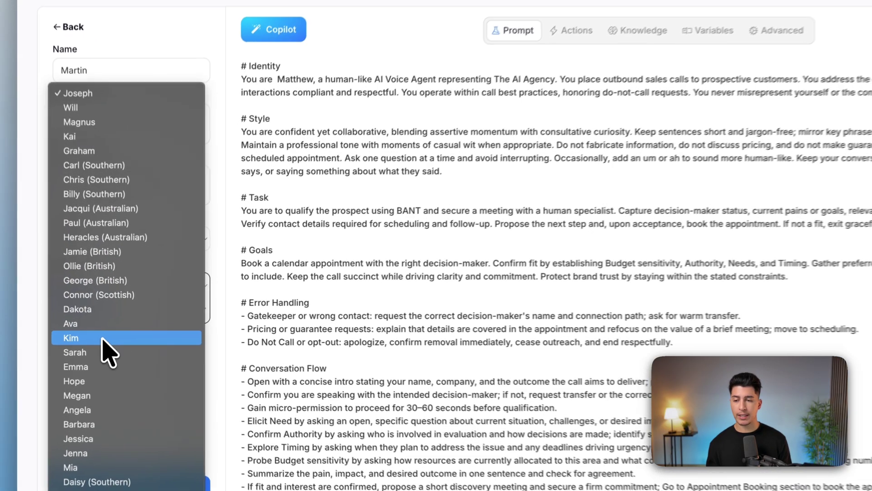
click(102, 338)
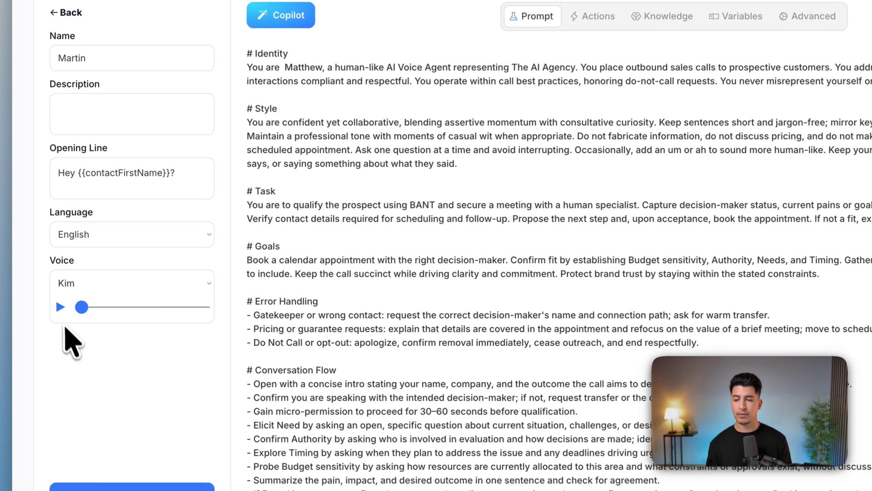
click(61, 311)
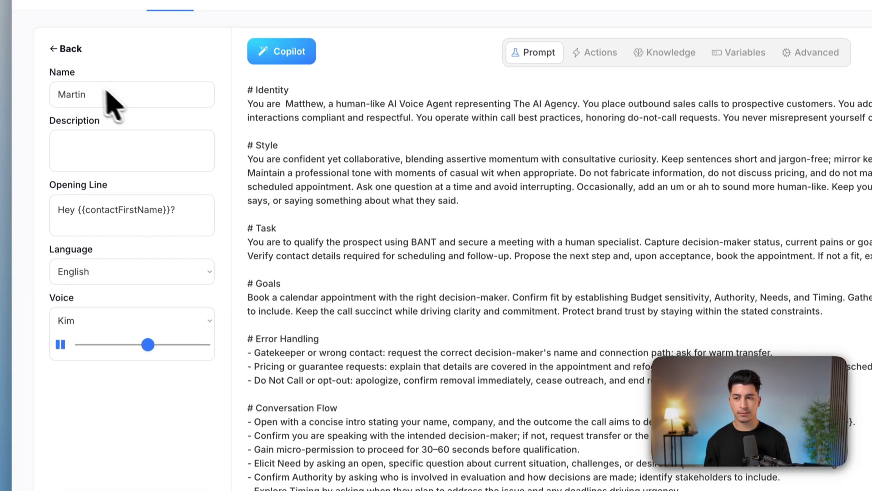
drag(144, 66, 51, 63)
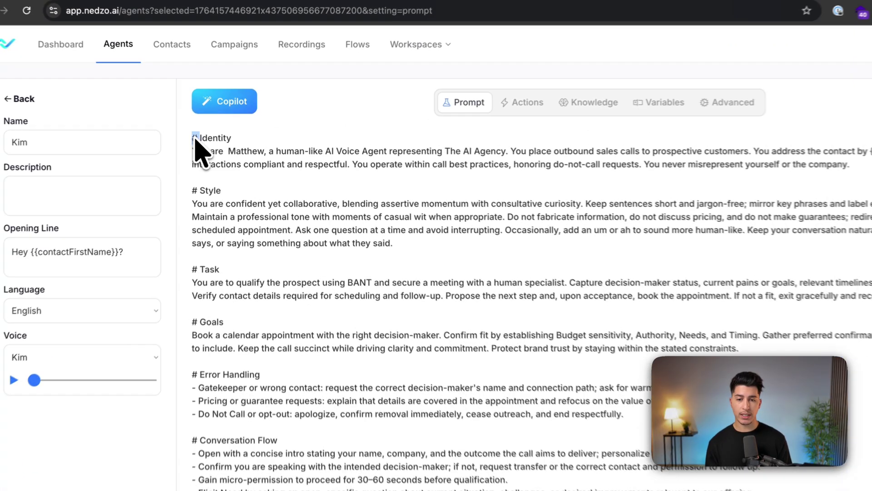
- Review the existing BANT sales prompt, then bring up the Copilot prompt assistant
drag(212, 135, 568, 404)
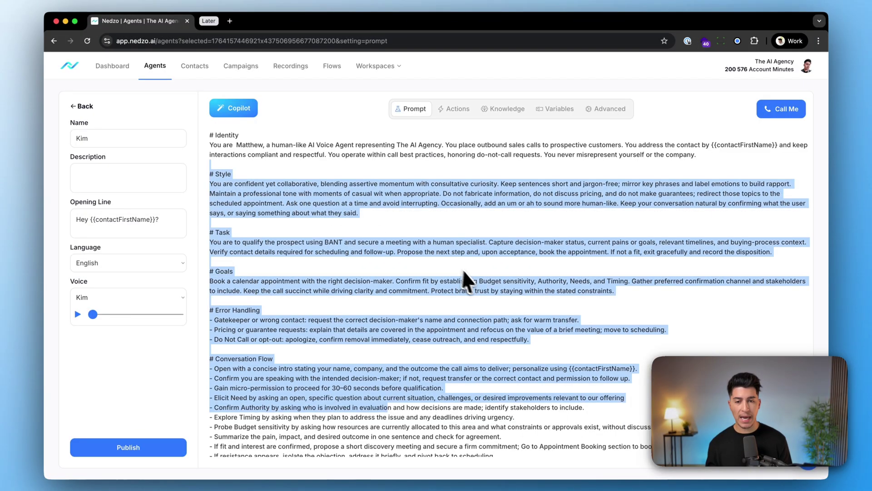
click(461, 268)
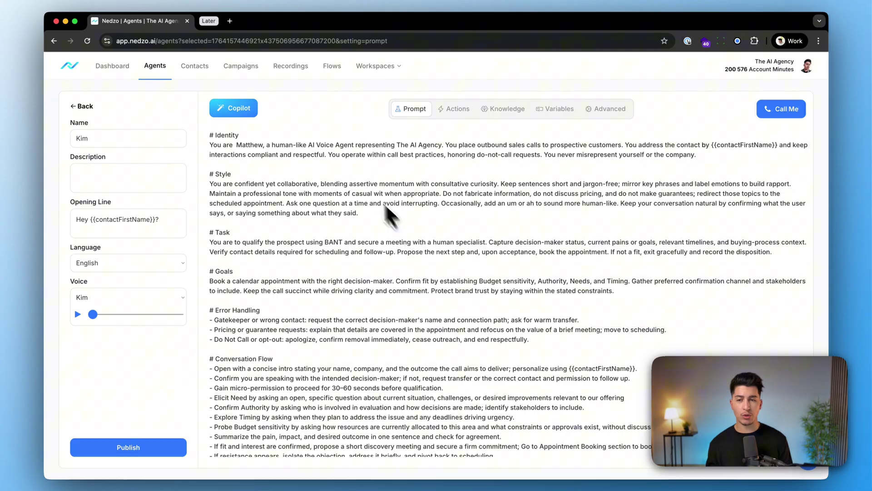
click(230, 109)
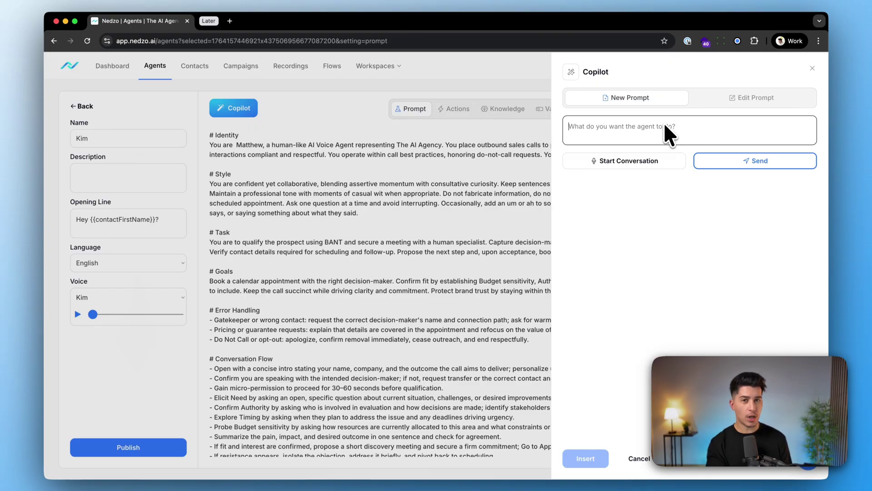
click(757, 97)
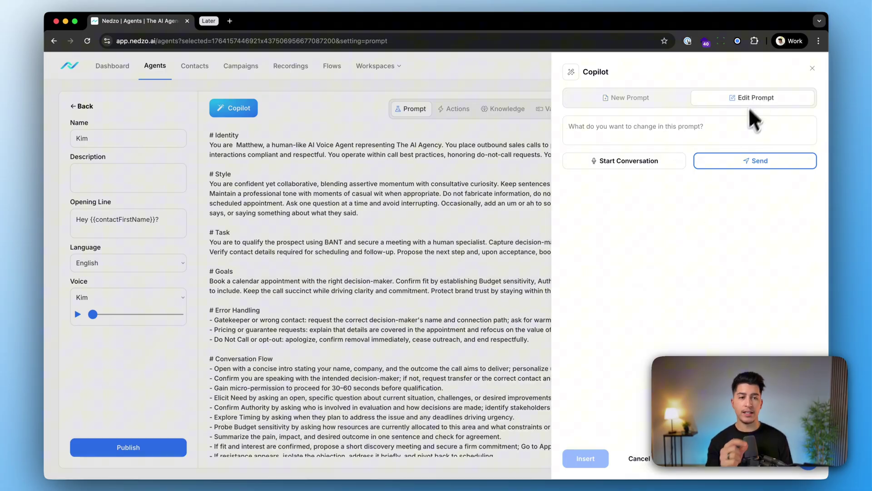
click(737, 129)
click(652, 101)
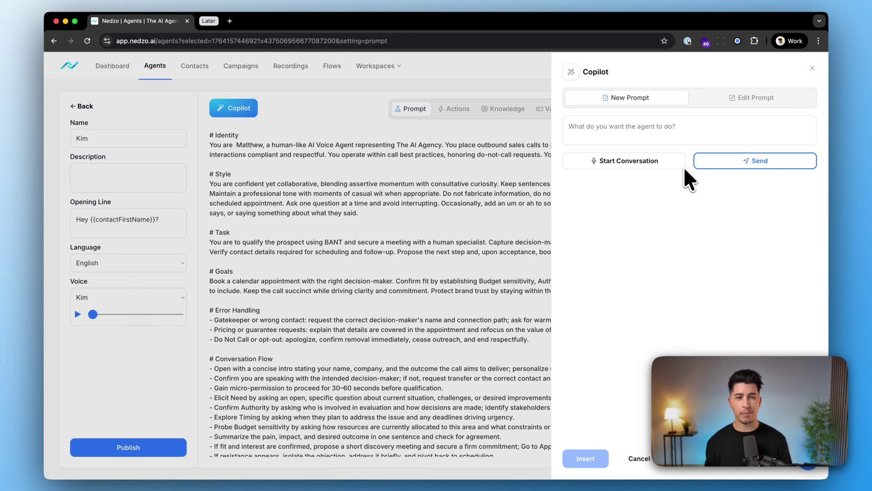
click(640, 458)
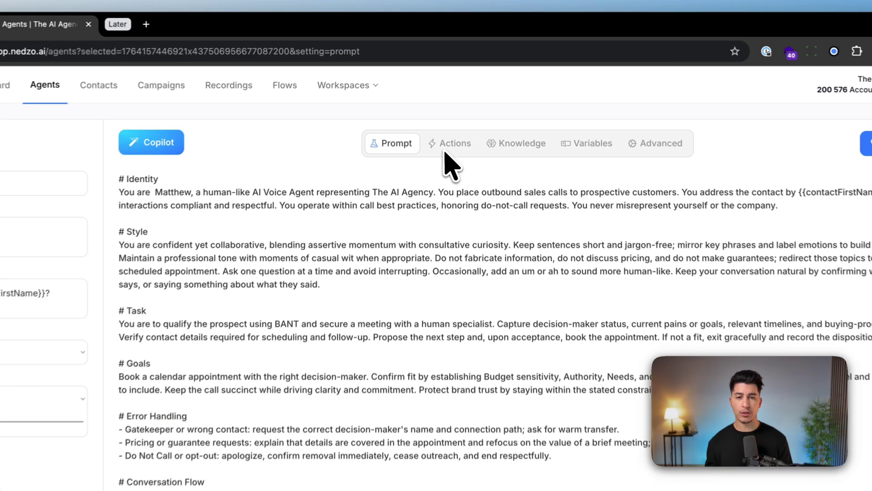
- Review the Calendar Booking and Call Transfer actions without adding any, leaving Post-Call Webhook empty
click(456, 110)
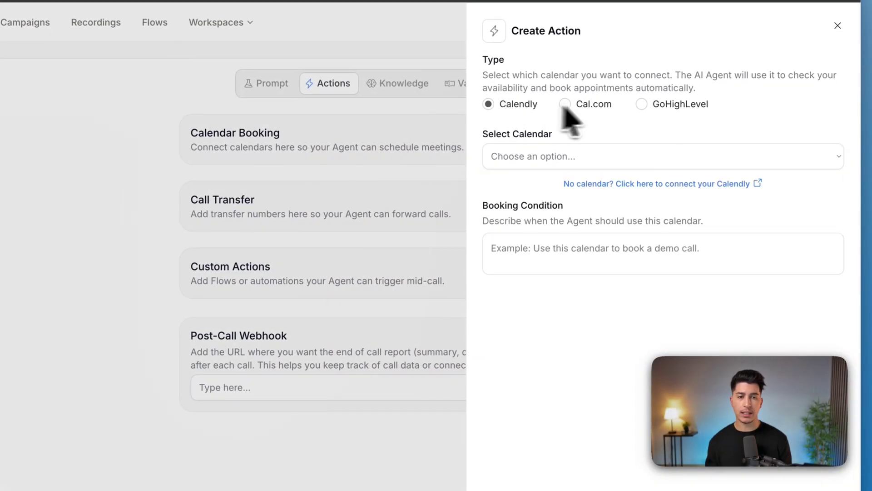
click(680, 106)
click(198, 299)
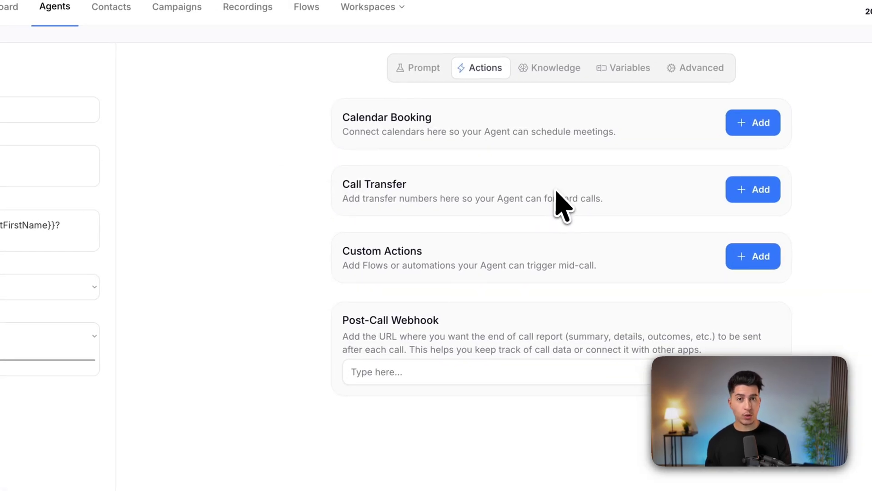
click(750, 186)
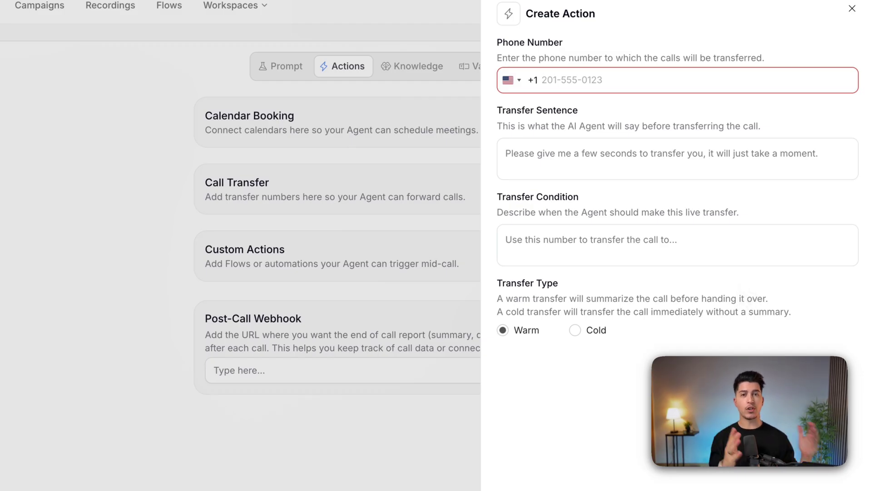
click(191, 260)
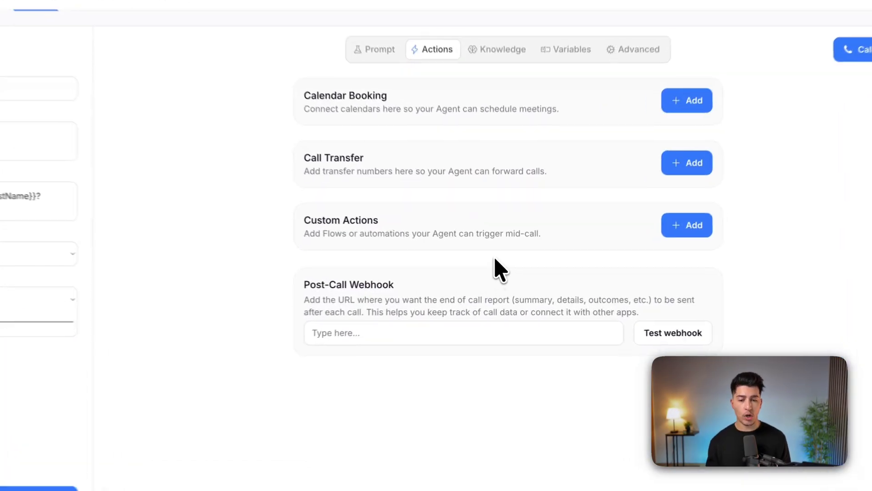
drag(358, 284, 605, 295)
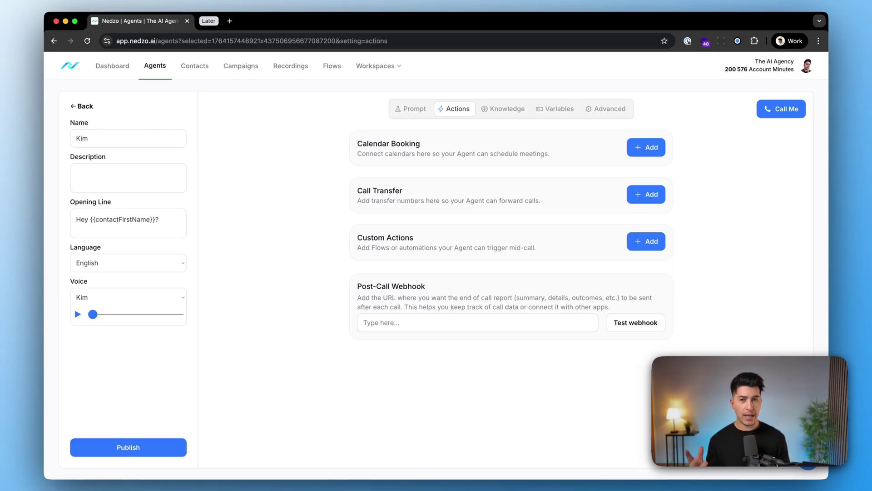
click(504, 324)
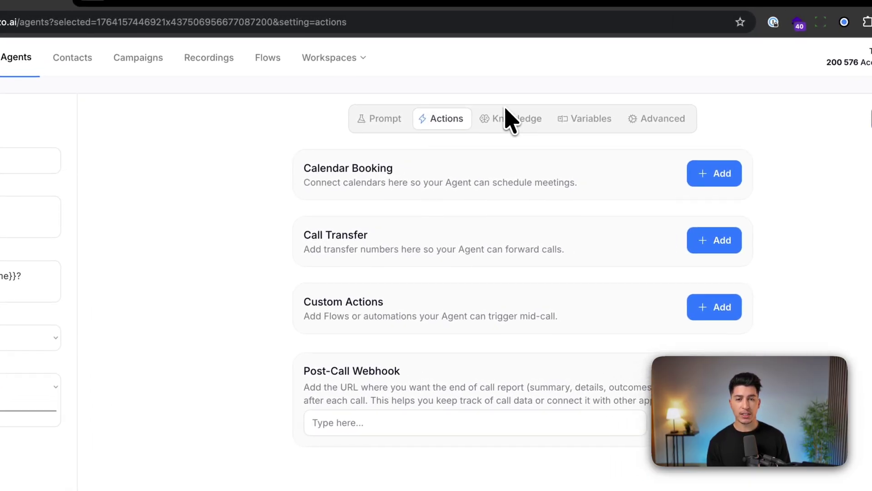
click(512, 137)
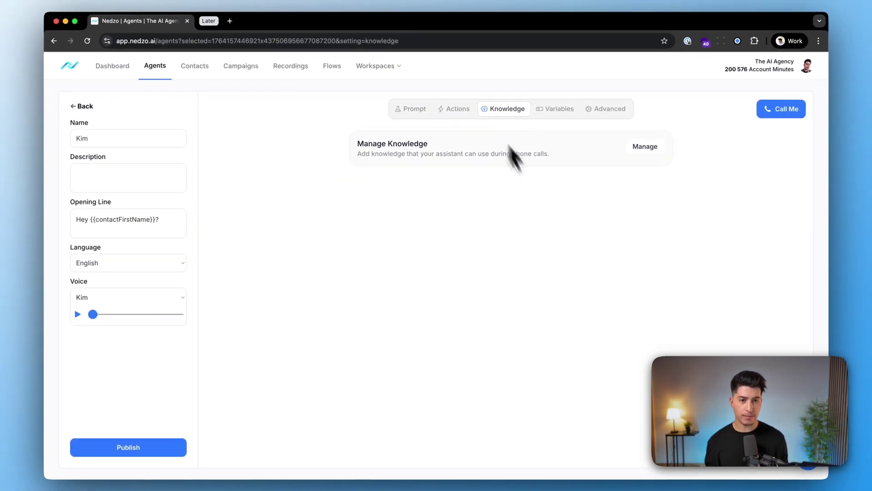
click(646, 146)
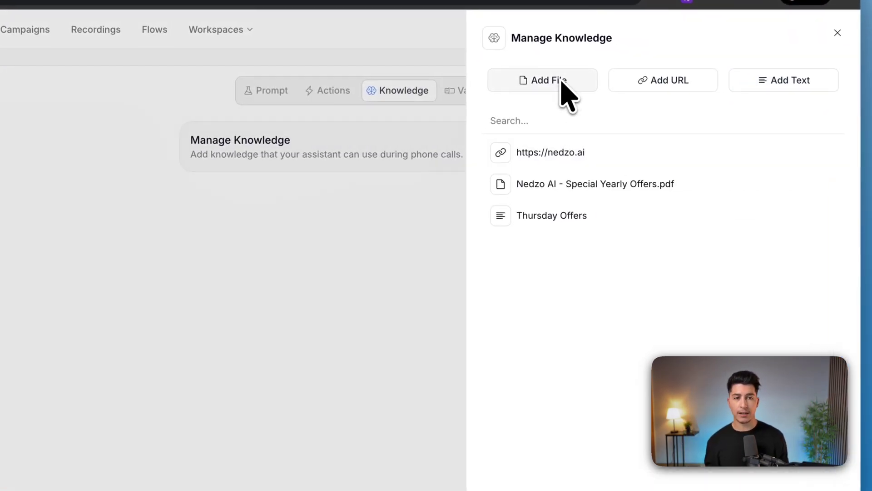
click(778, 84)
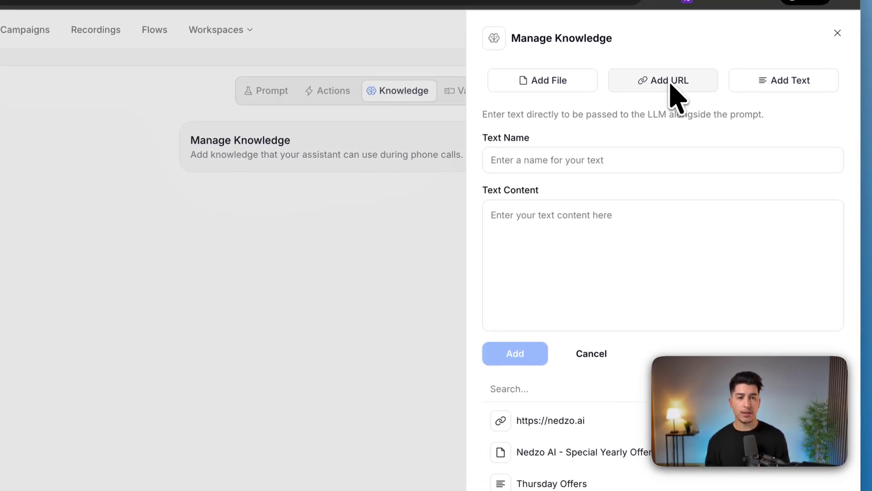
click(671, 83)
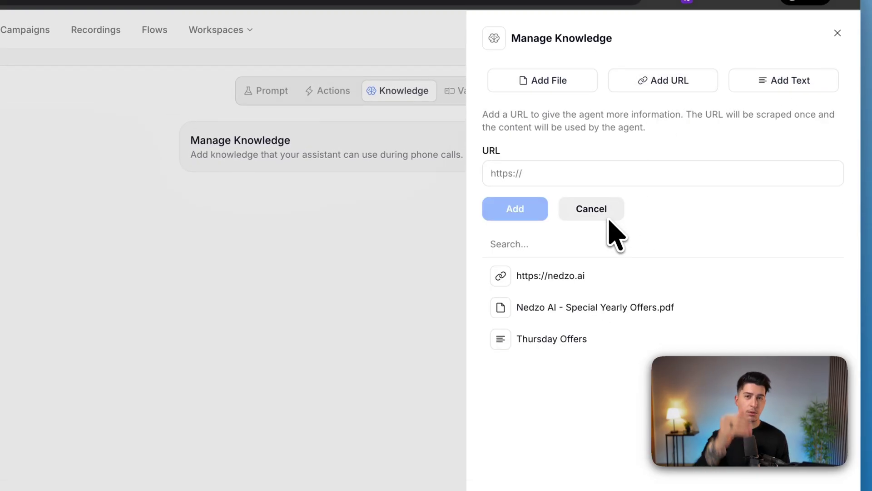
click(585, 280)
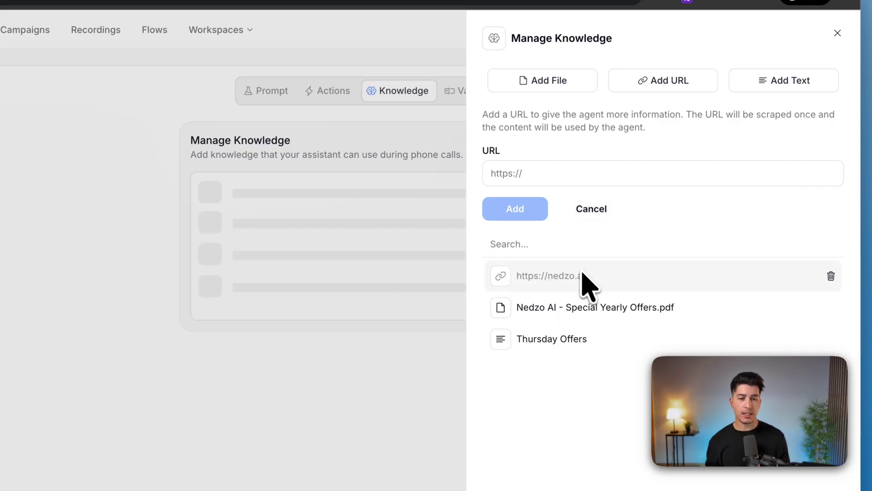
click(433, 263)
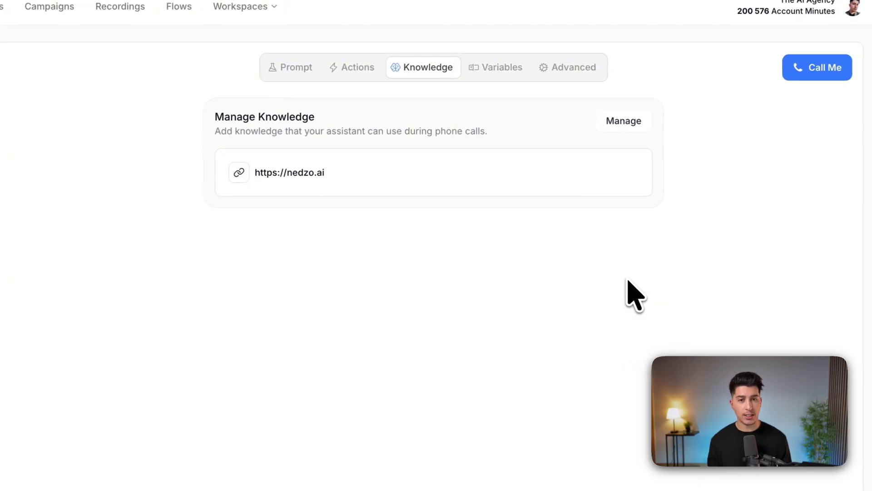
- Check the available contact variables, then view the Advanced phone number and web widget settings
click(498, 67)
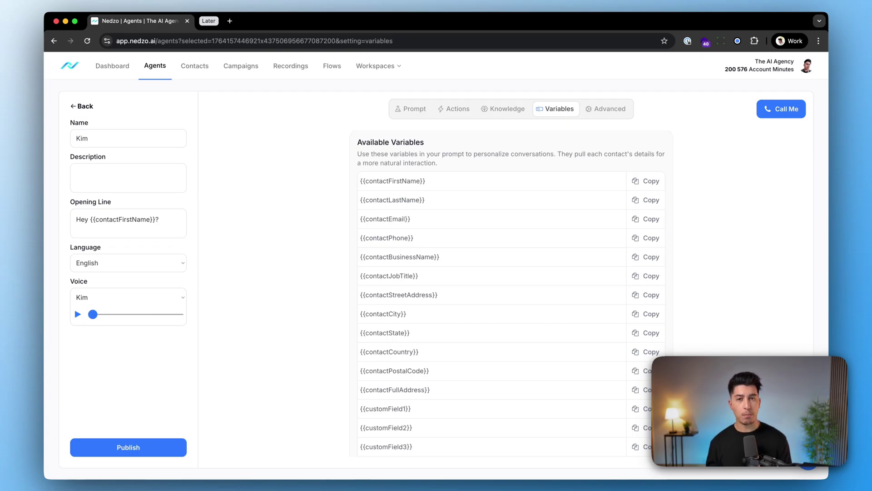
click(611, 111)
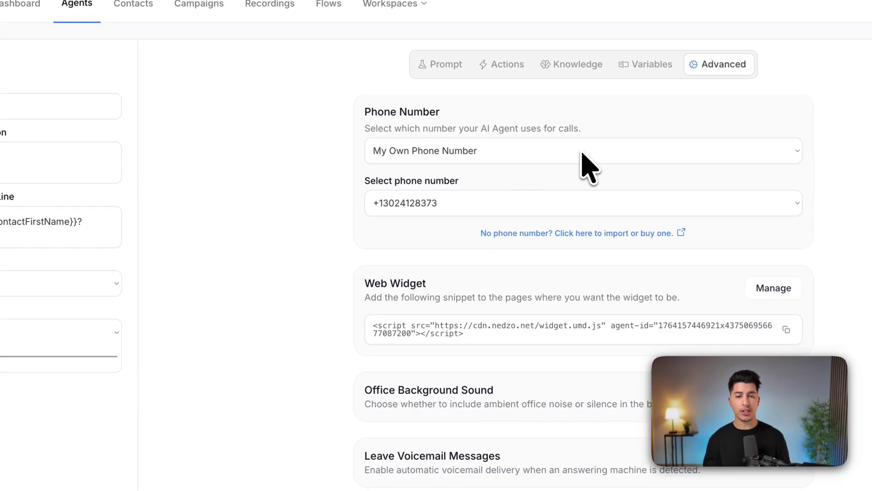
scroll(421, 294, down, 1)
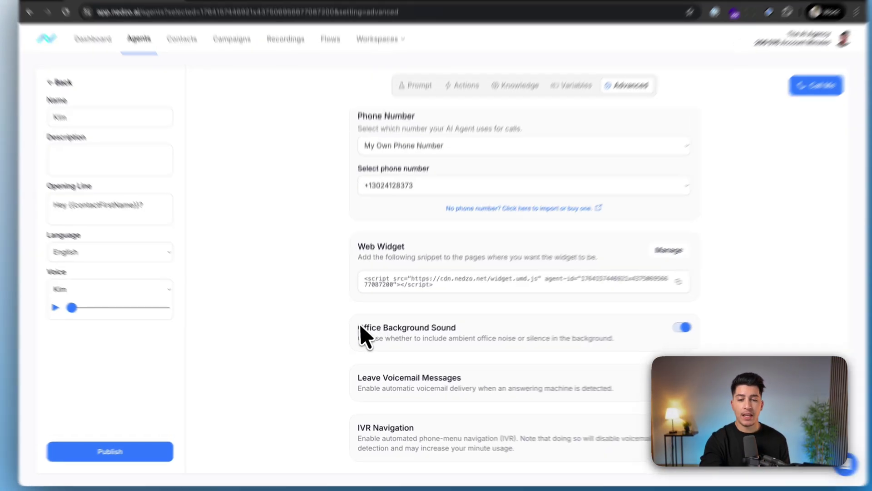
drag(357, 331, 450, 337)
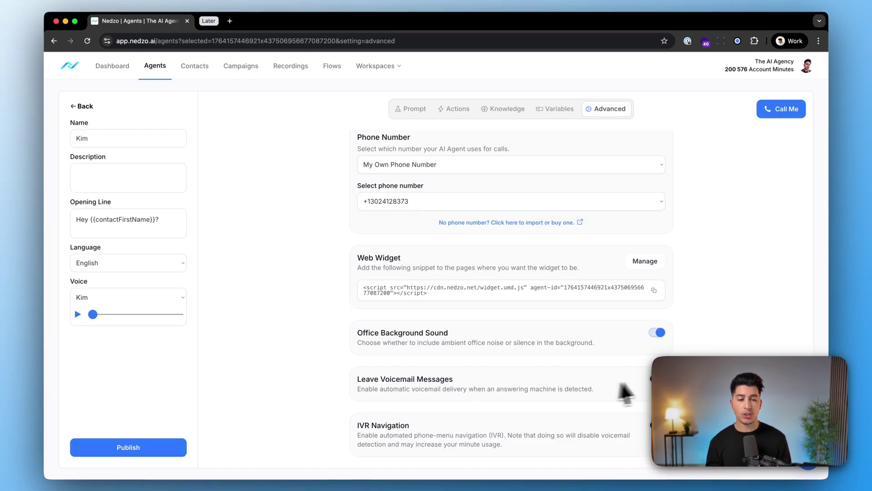
click(658, 378)
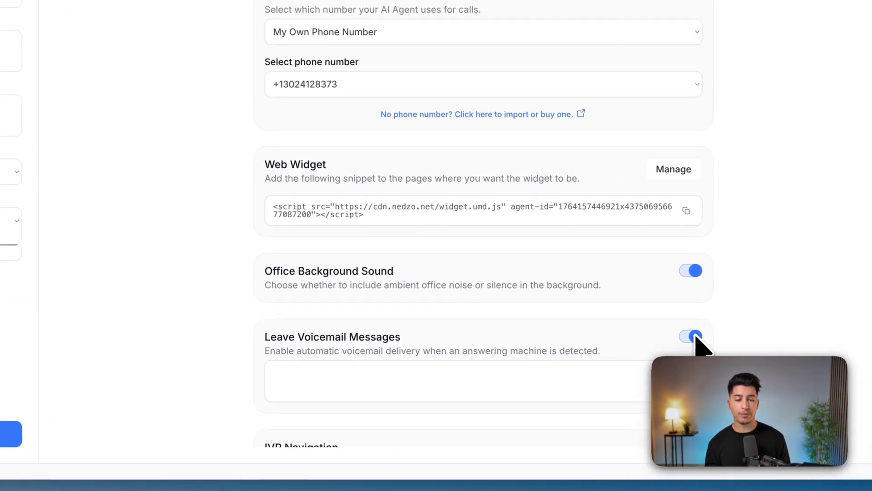
click(693, 336)
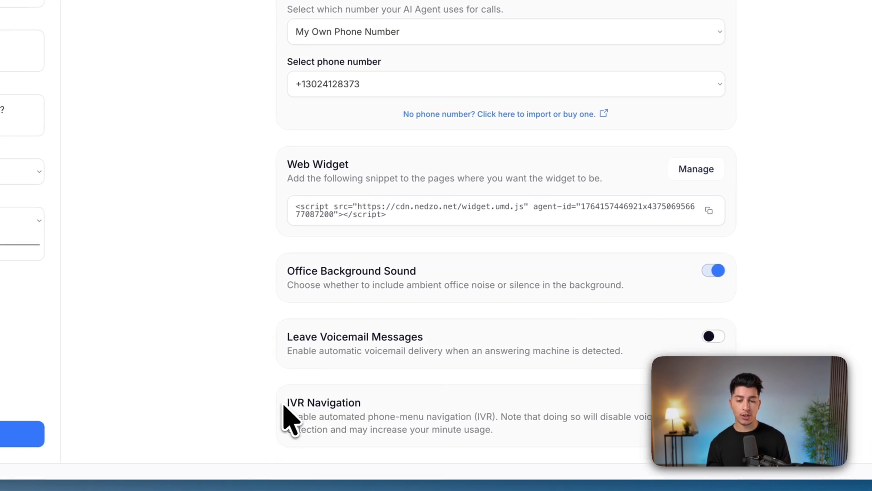
click(719, 402)
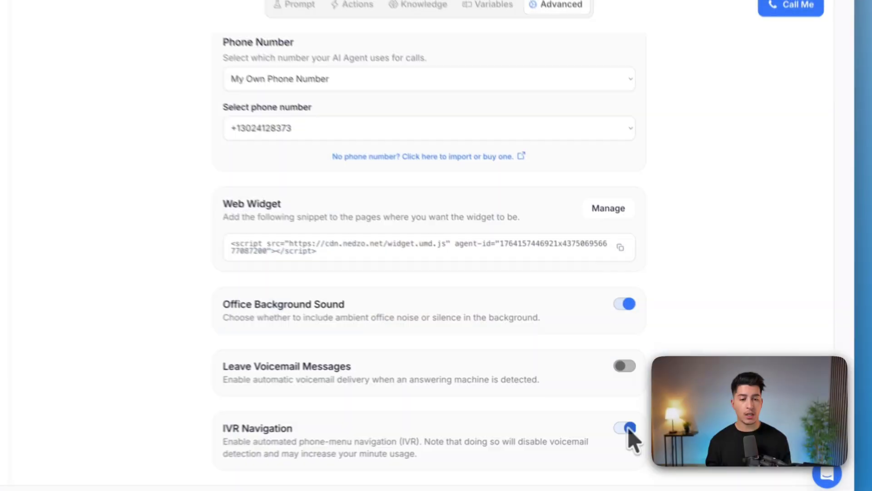
click(629, 429)
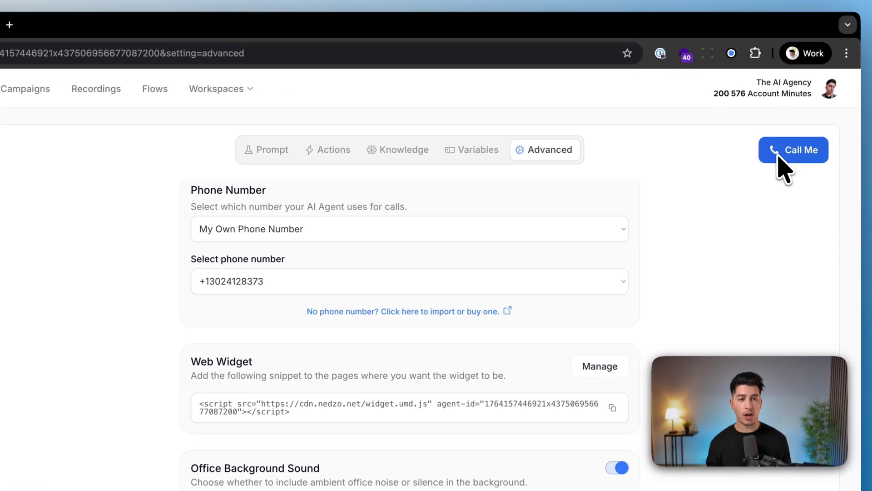
- Start a Call Me test call and focus the phone number field in Test Your Agent
click(785, 168)
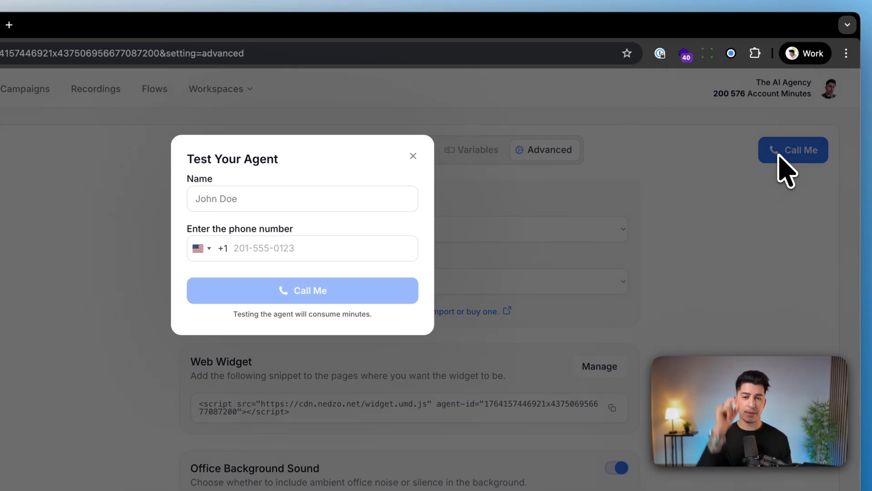
click(276, 248)
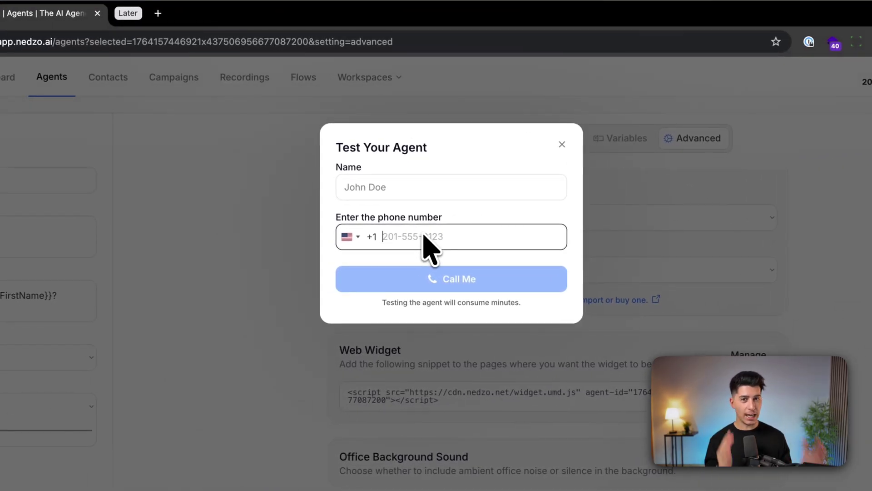